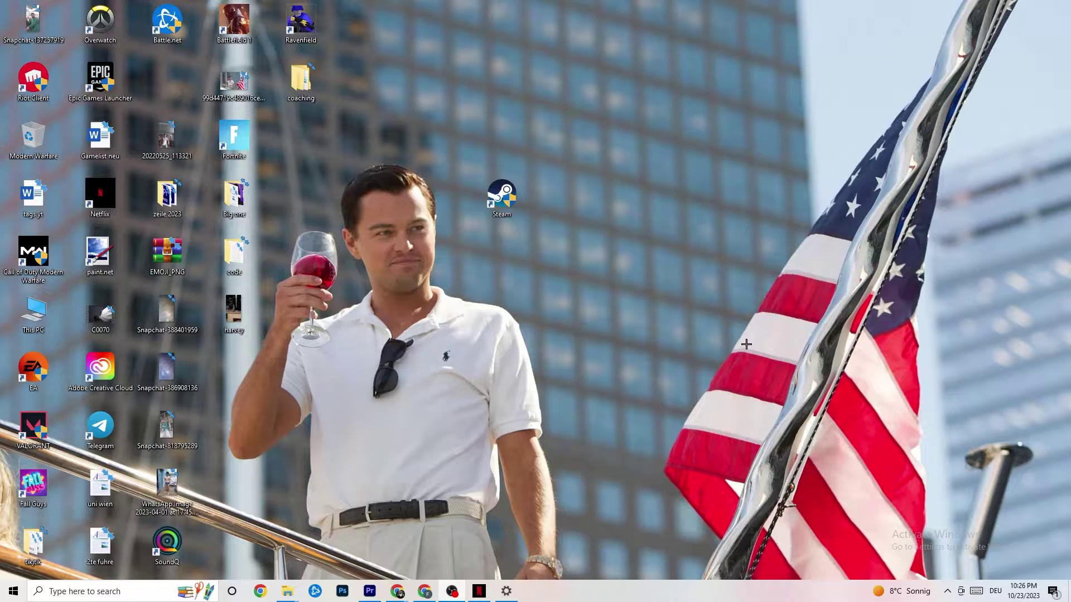
pyautogui.moveTo(510, 204)
pyautogui.mouseDown()
pyautogui.moveTo(444, 203)
pyautogui.moveTo(491, 207)
pyautogui.mouseUp()
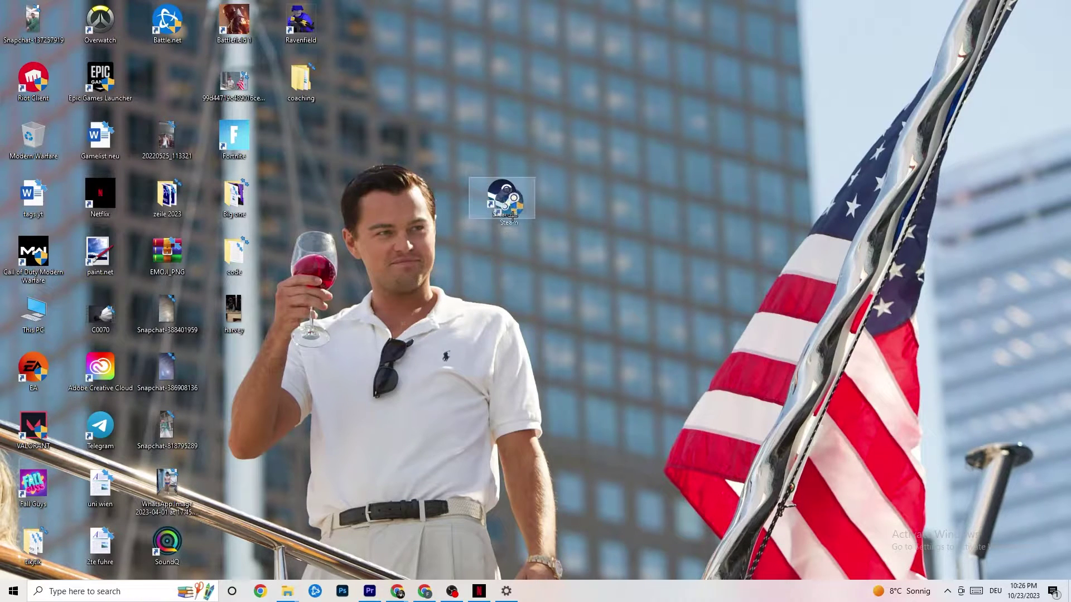
pyautogui.click(497, 133)
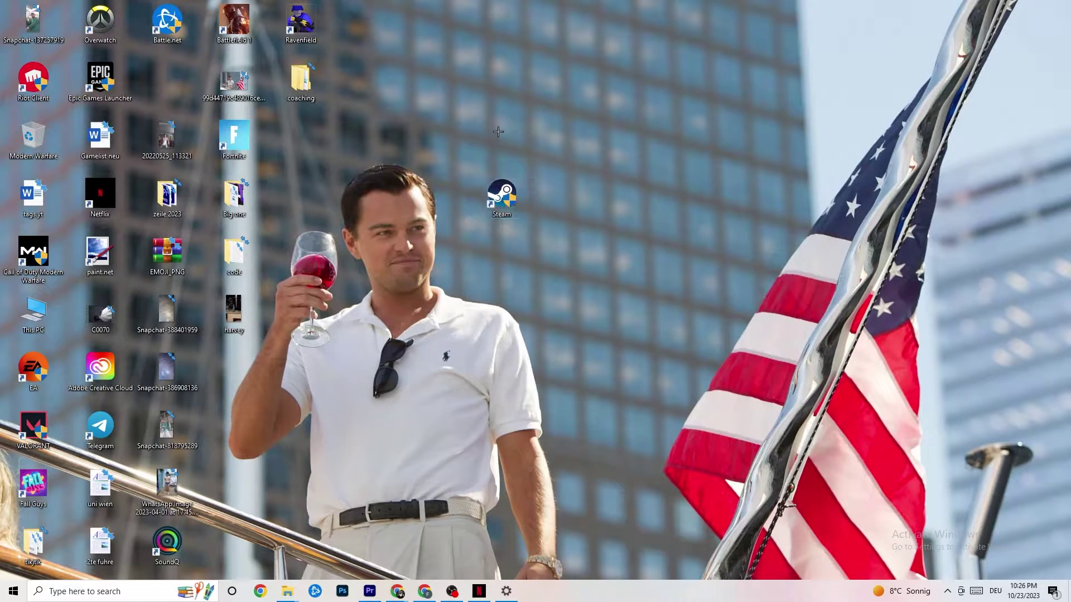
pyautogui.rightClick(511, 196)
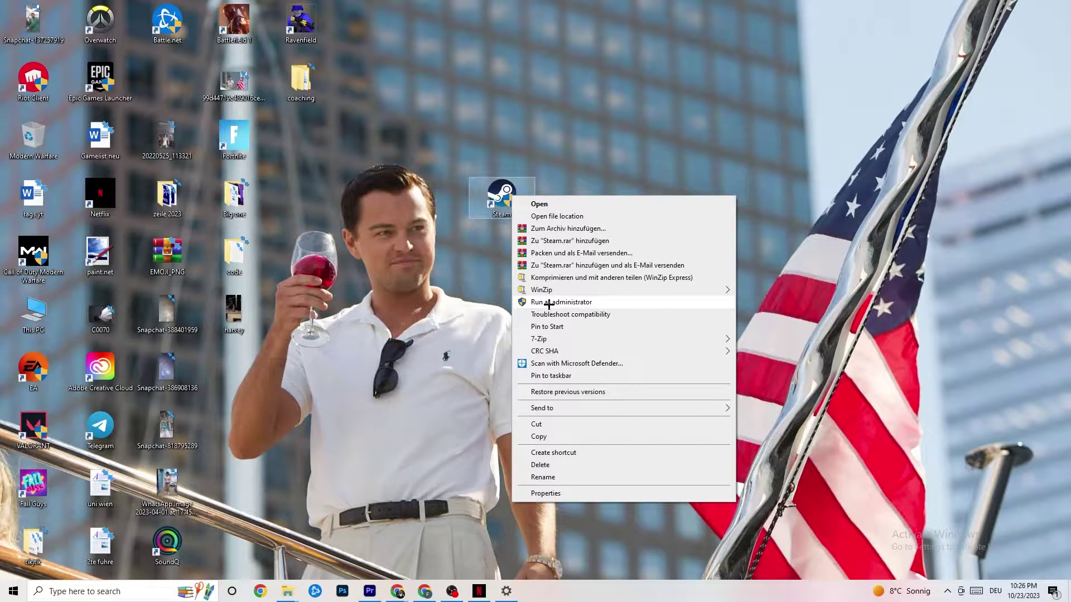
pyautogui.click(476, 297)
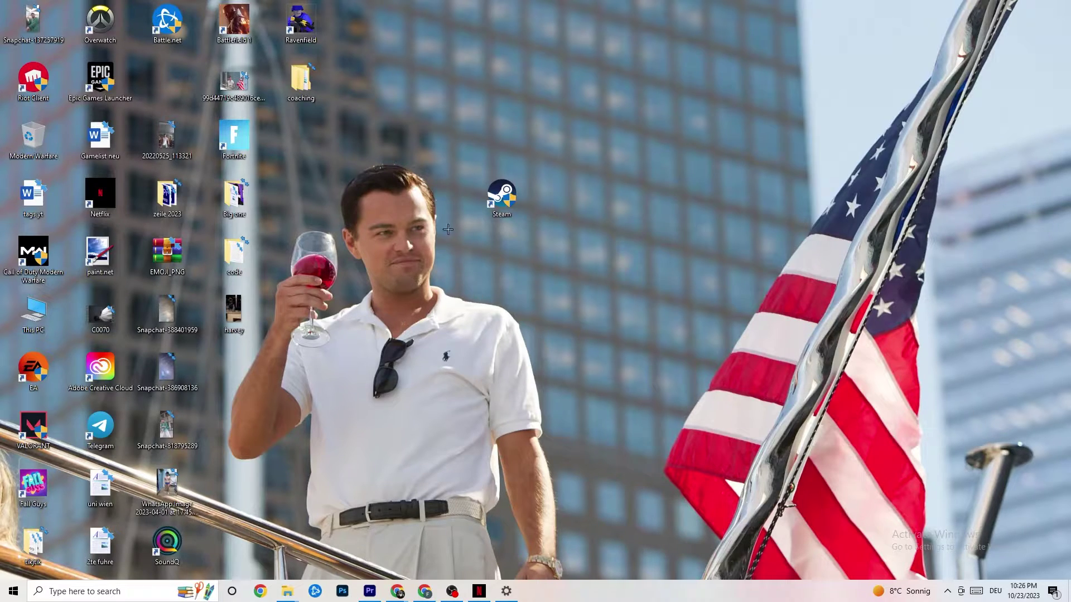
# Step: Check the Steam shortcut's compatibility mode choices and administrator setting in its properties, and accept them
pyautogui.click(500, 199)
pyautogui.rightClick(500, 199)
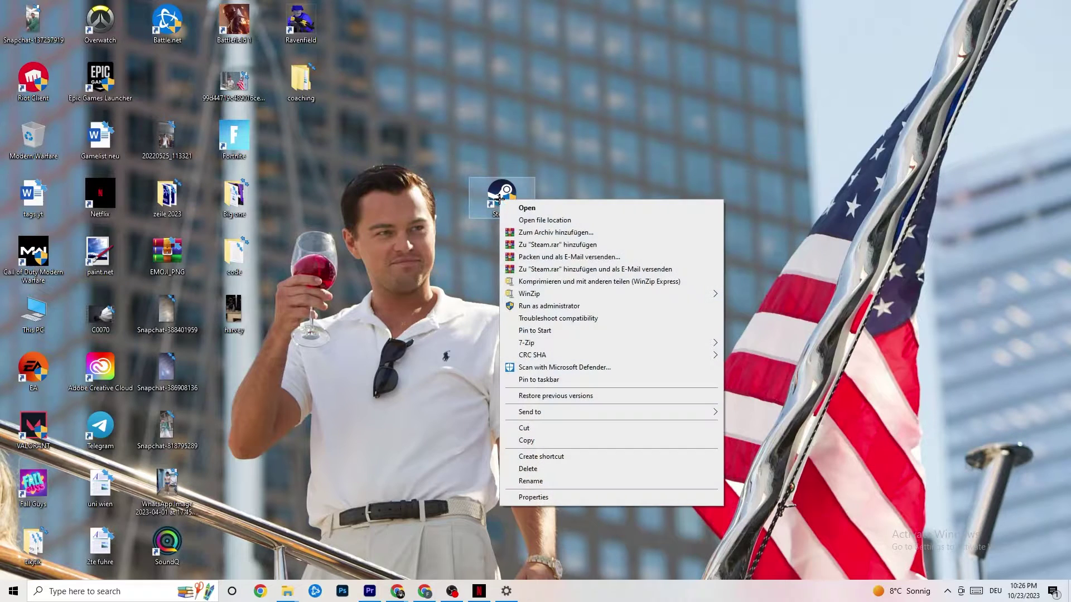
pyautogui.click(557, 500)
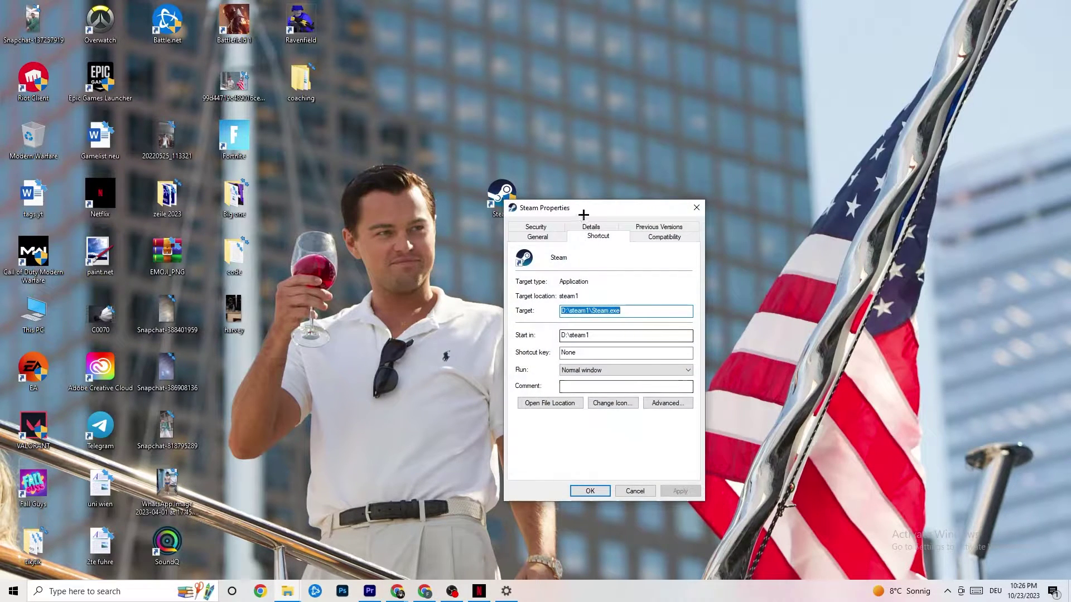
pyautogui.moveTo(581, 210); pyautogui.dragTo(528, 126)
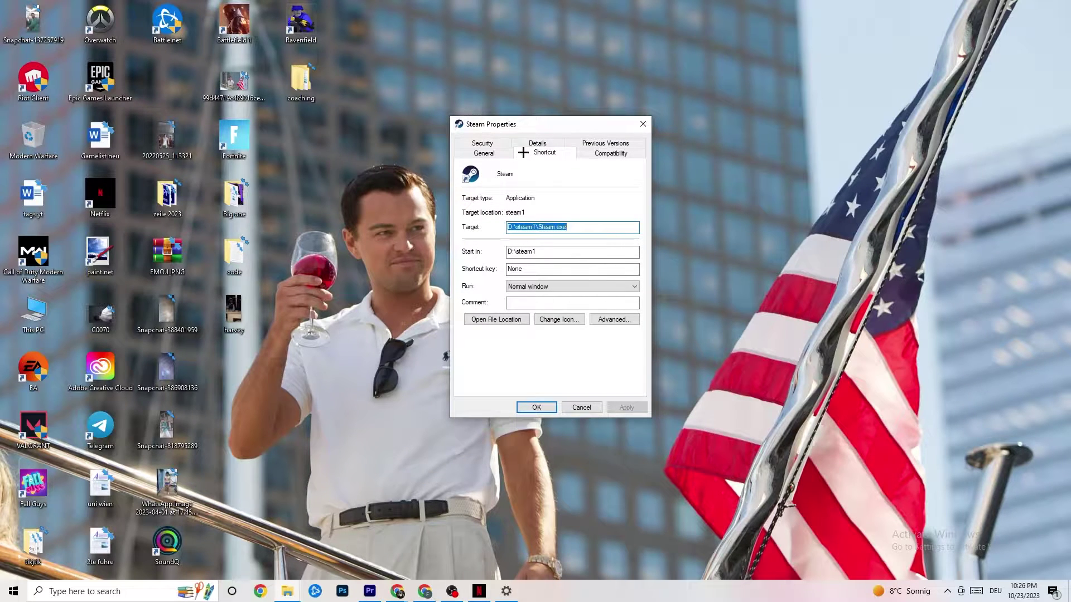
pyautogui.click(581, 151)
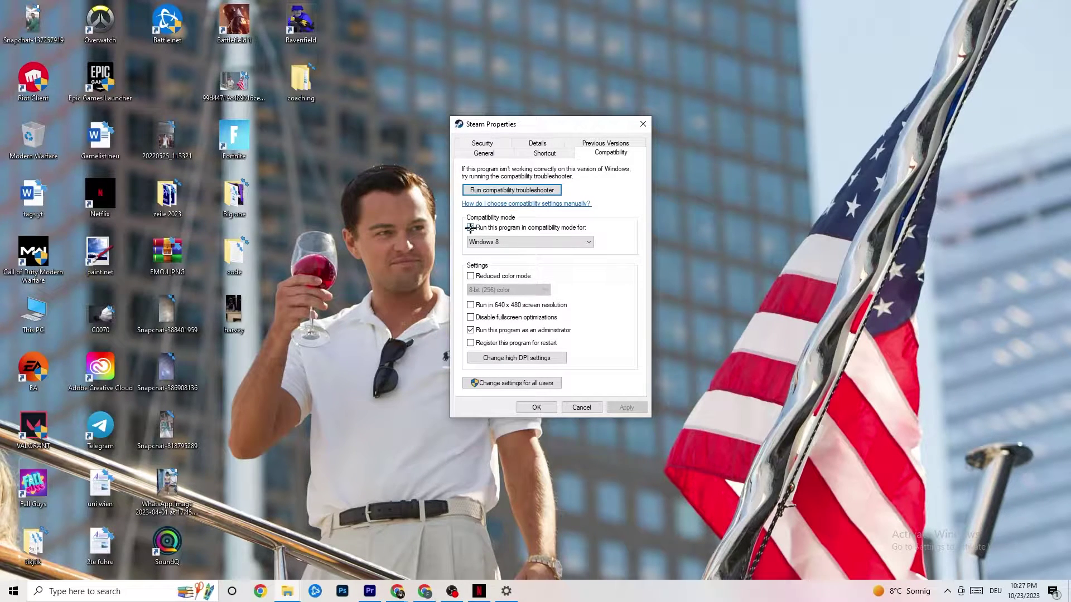
pyautogui.click(519, 242)
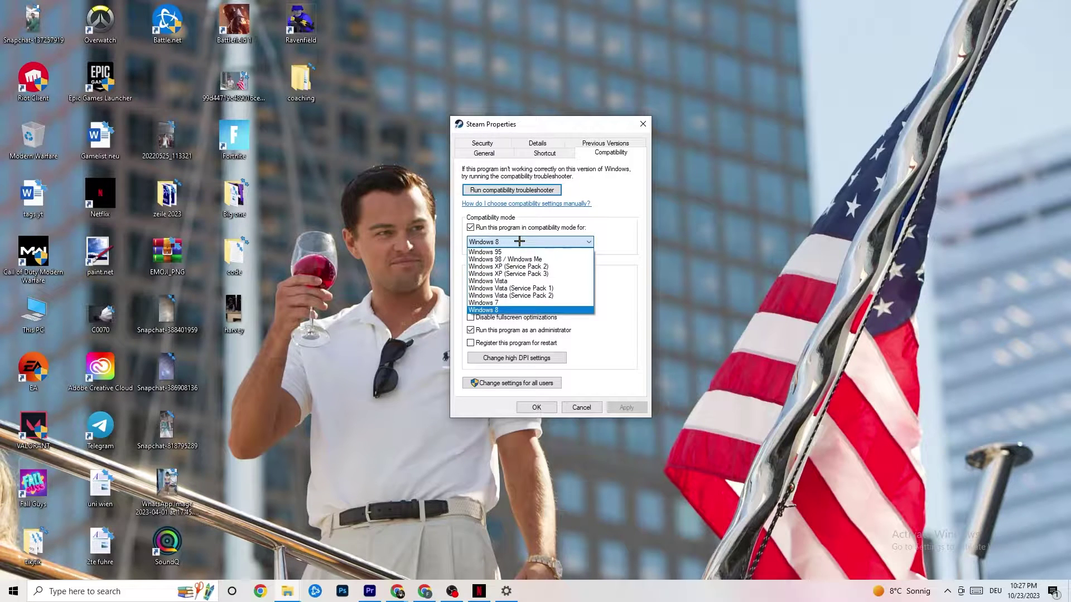
pyautogui.click(607, 244)
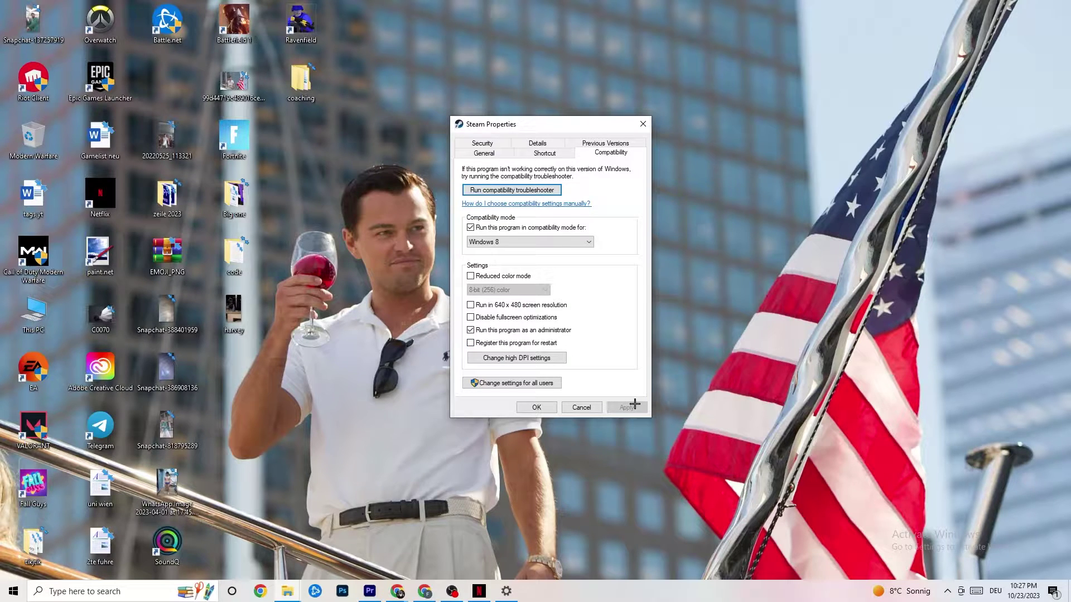
pyautogui.click(537, 409)
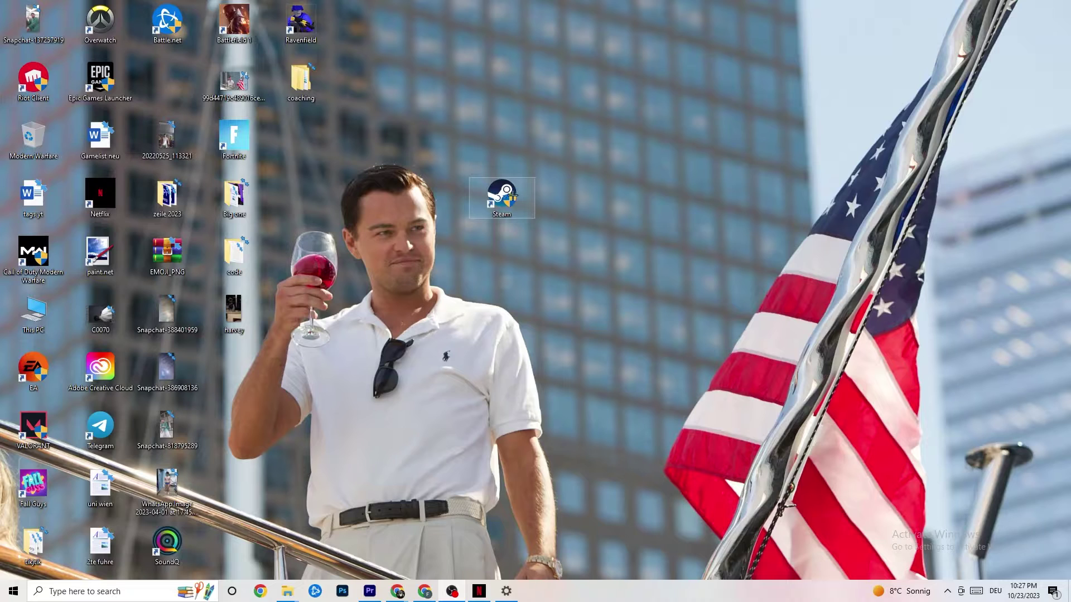
pyautogui.click(13, 592)
pyautogui.click(368, 555)
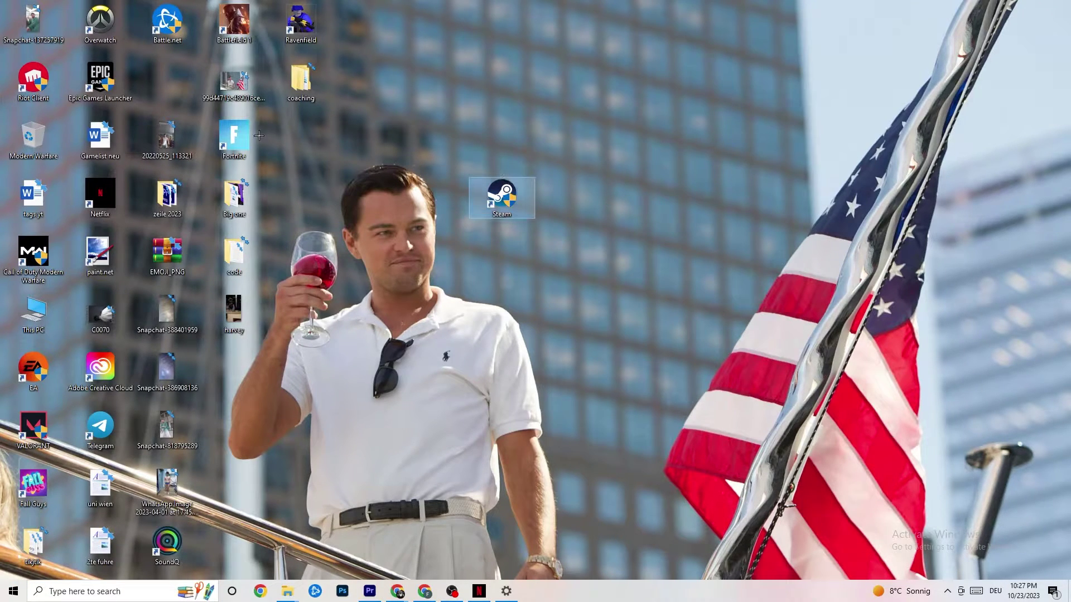
pyautogui.rightClick(491, 204)
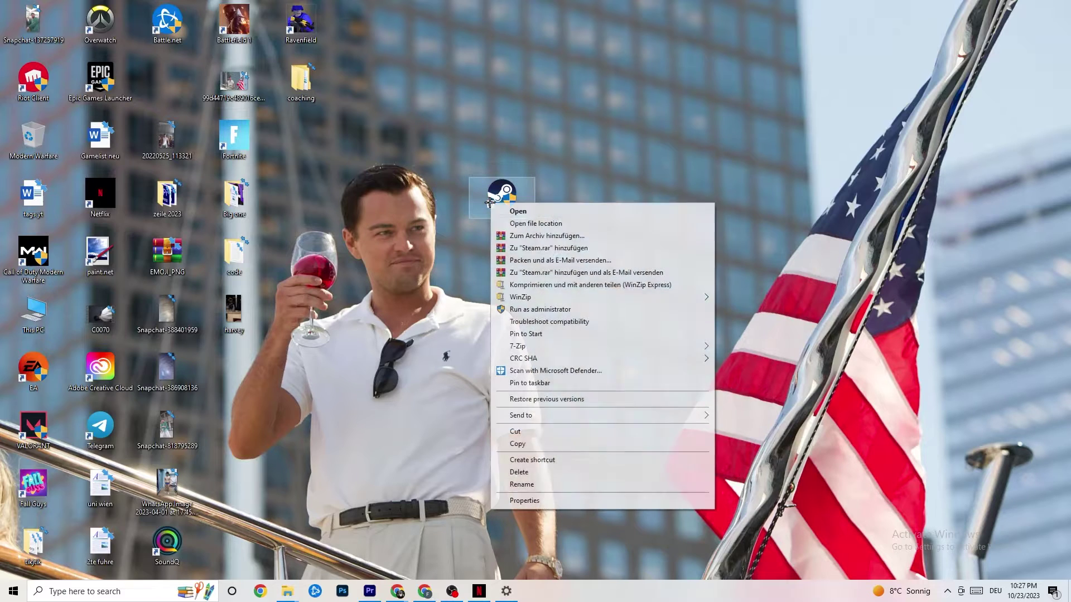
pyautogui.click(476, 308)
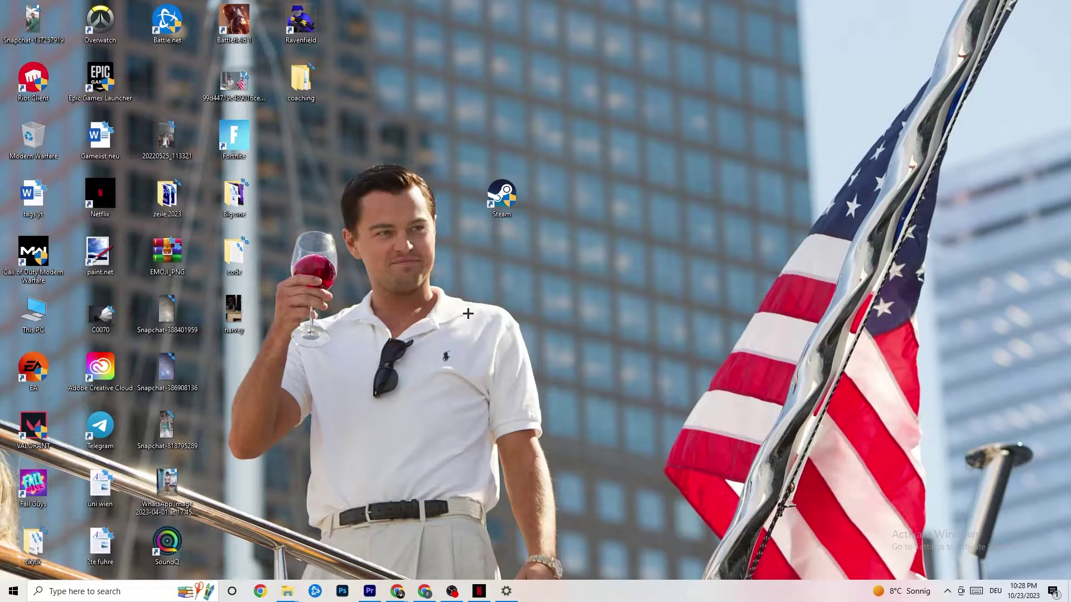
# Step: Open Task Manager maximized and look at the option for ending the Google Chrome process
pyautogui.rightClick(594, 599)
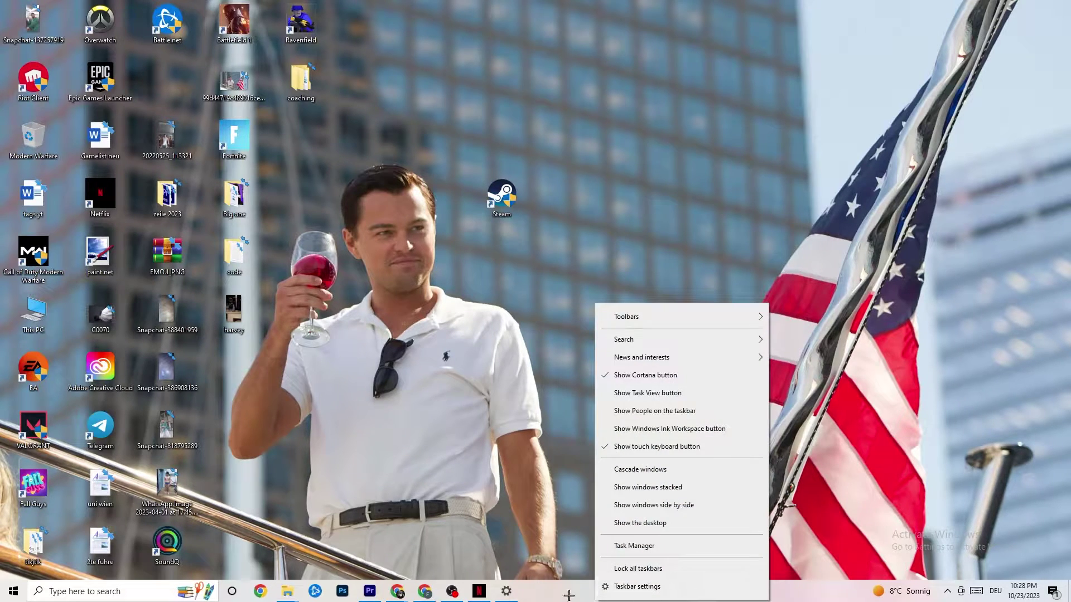
pyautogui.click(643, 547)
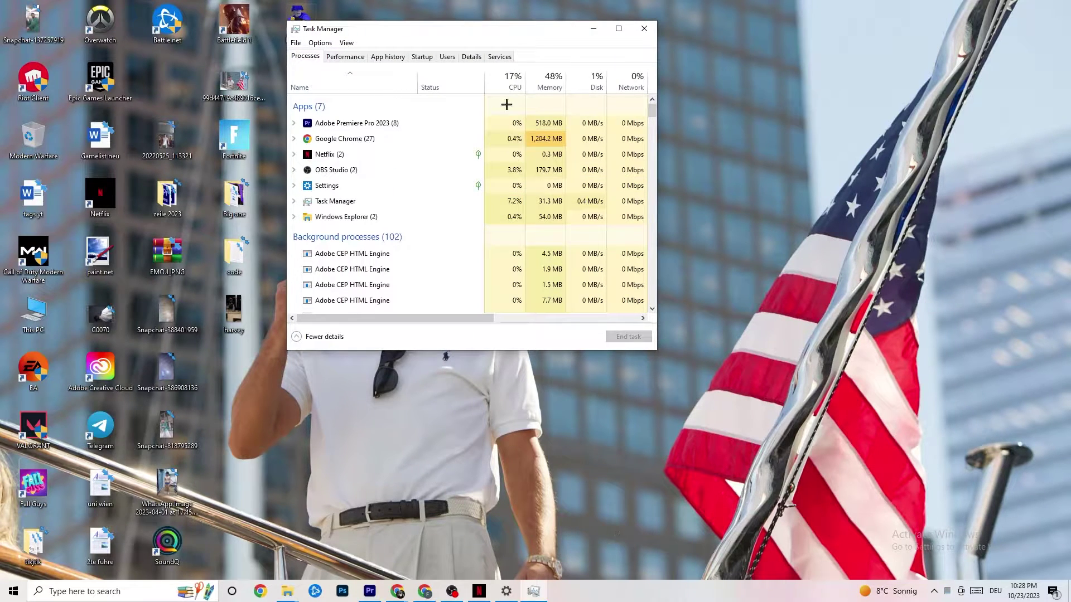
pyautogui.click(618, 29)
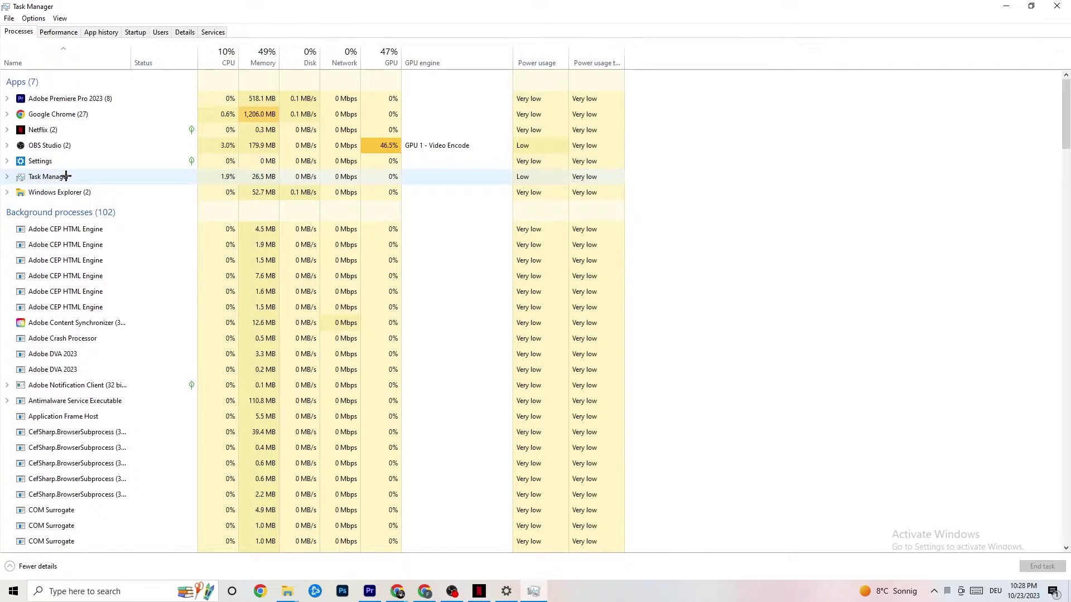
pyautogui.rightClick(78, 115)
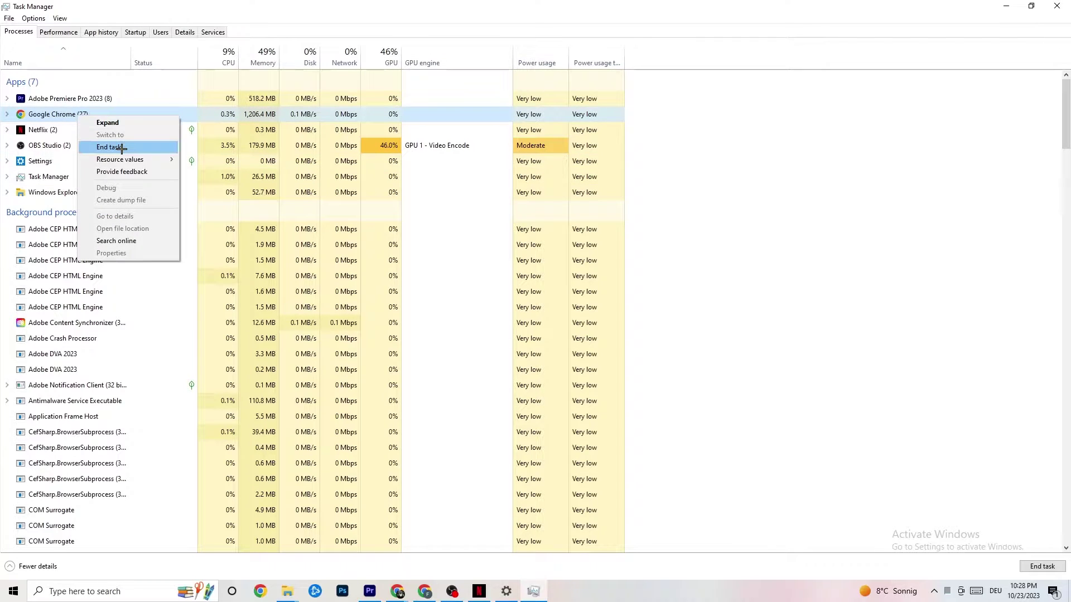
pyautogui.click(762, 133)
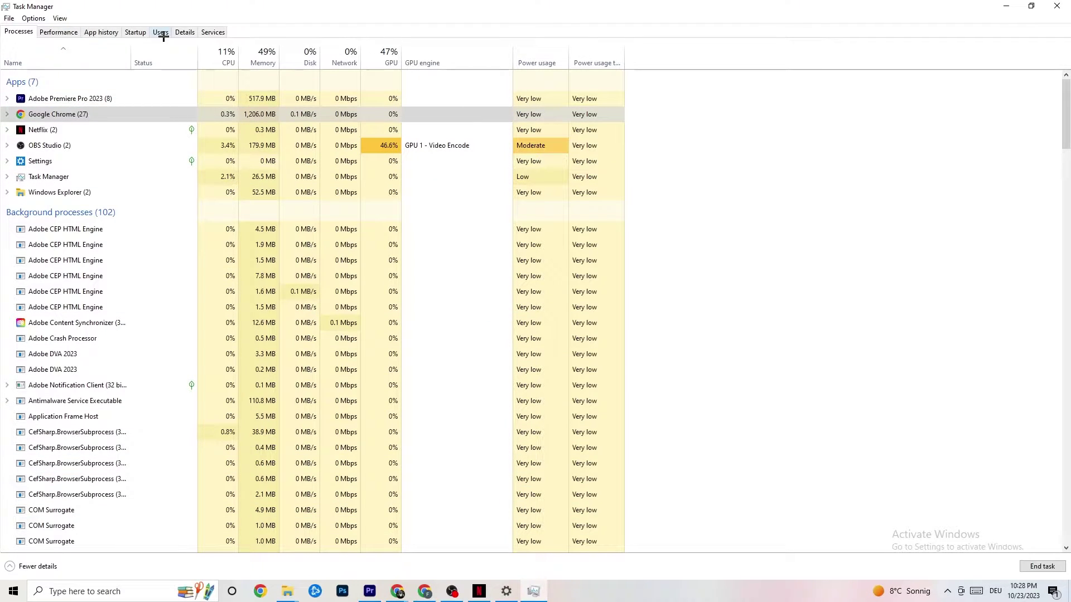
# Step: Inspect the priority options for the Adobe Premiere Pro process in the detailed process list
pyautogui.click(184, 32)
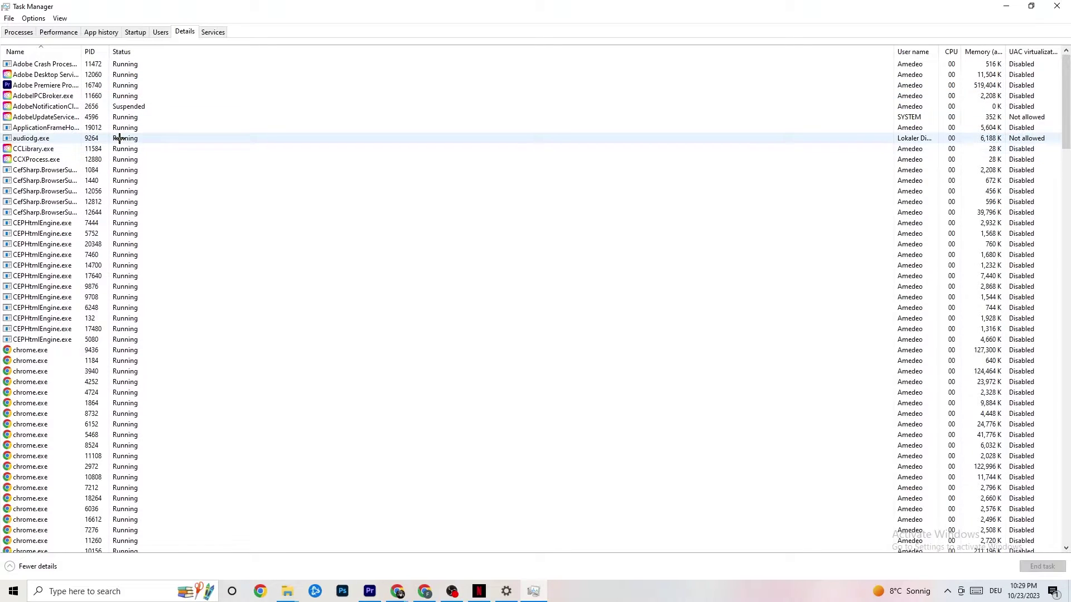
pyautogui.rightClick(58, 88)
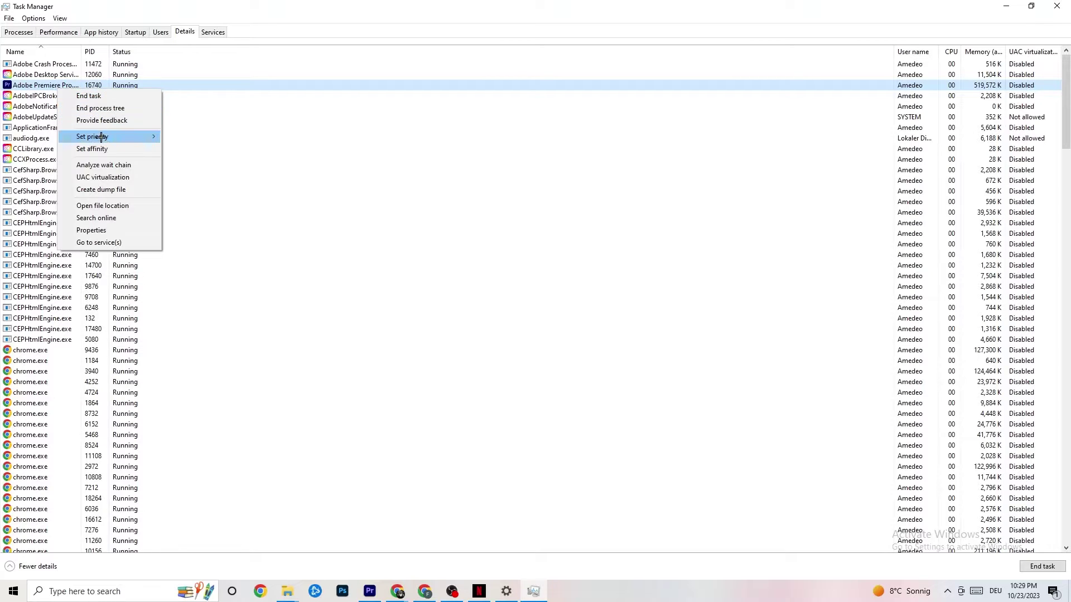
pyautogui.moveTo(102, 137)
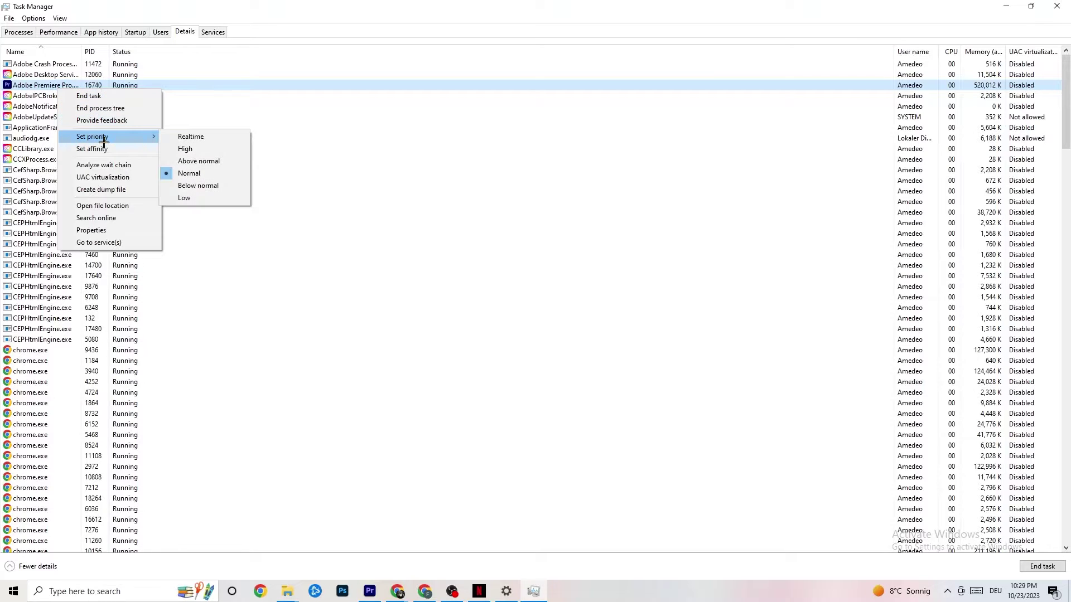
pyautogui.click(148, 132)
pyautogui.click(148, 131)
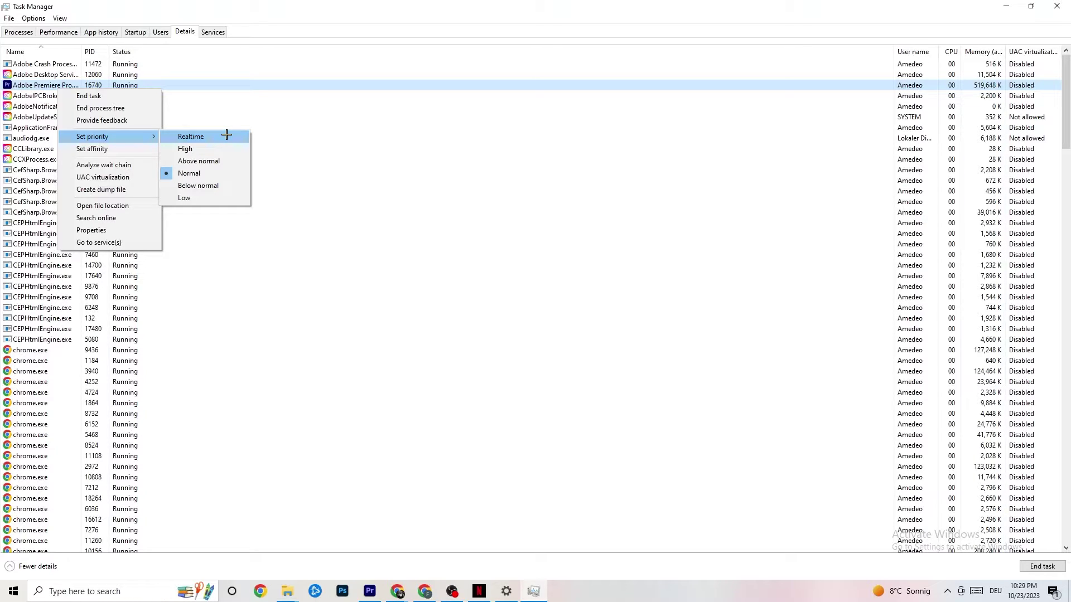
pyautogui.click(290, 117)
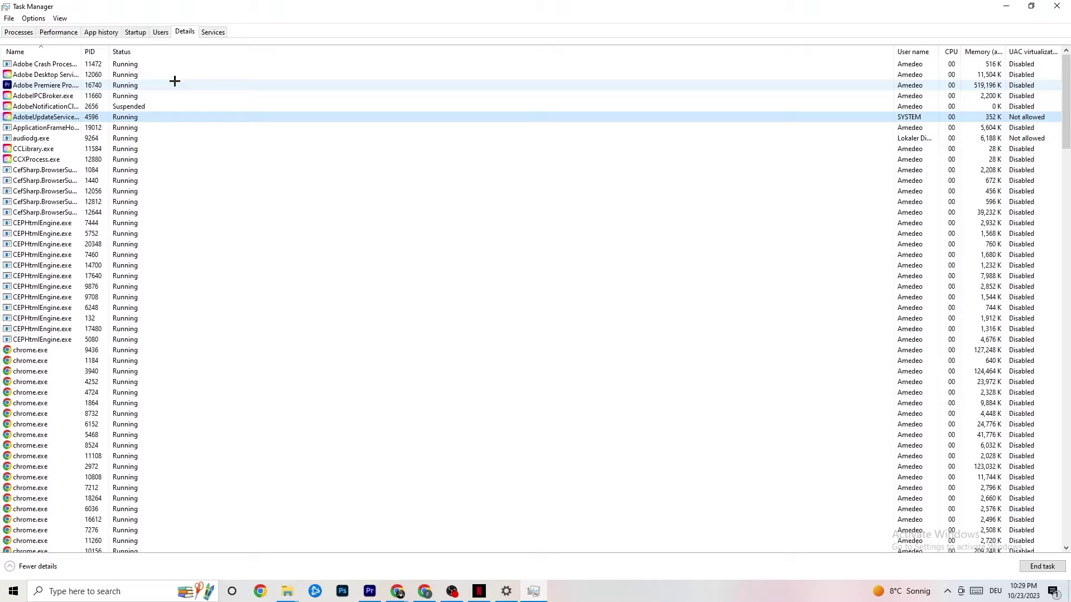
# Step: Review the startup programs and the disable option for Razer Synapse, and close Task Manager
pyautogui.click(136, 32)
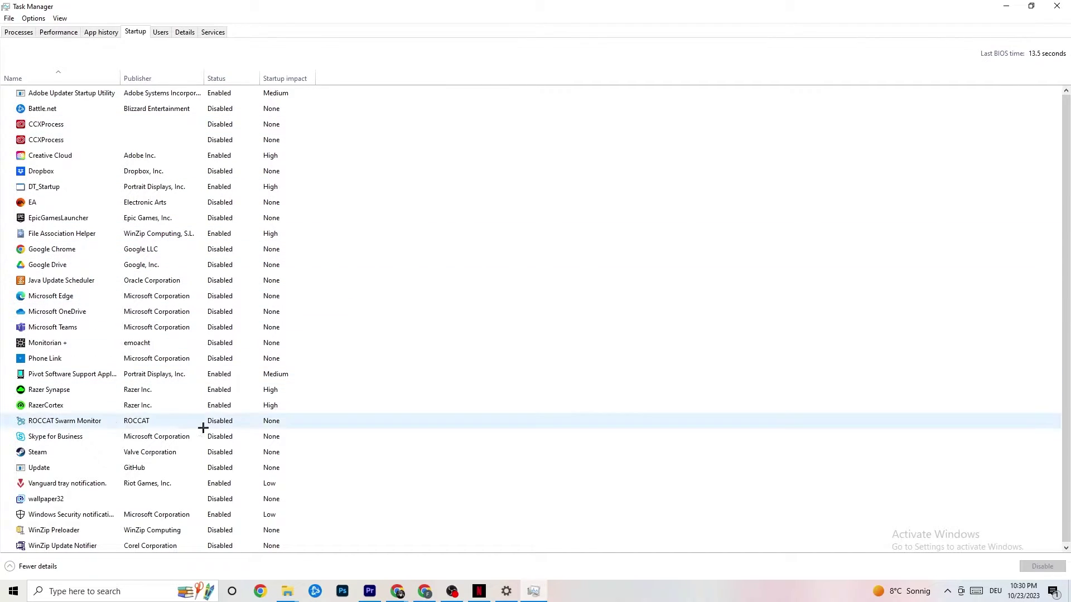
pyautogui.rightClick(217, 390)
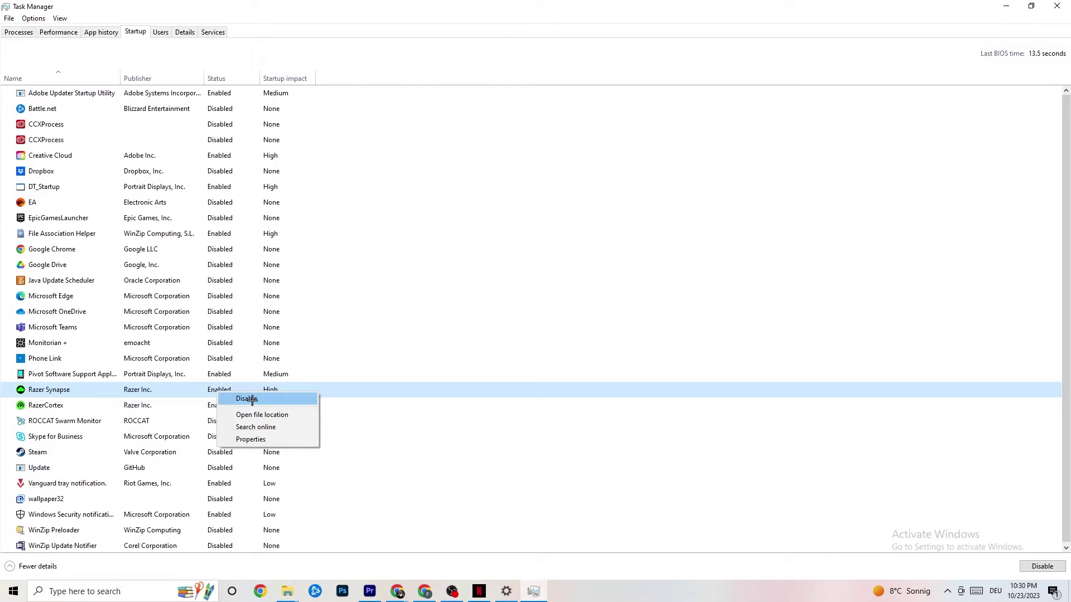
pyautogui.click(553, 56)
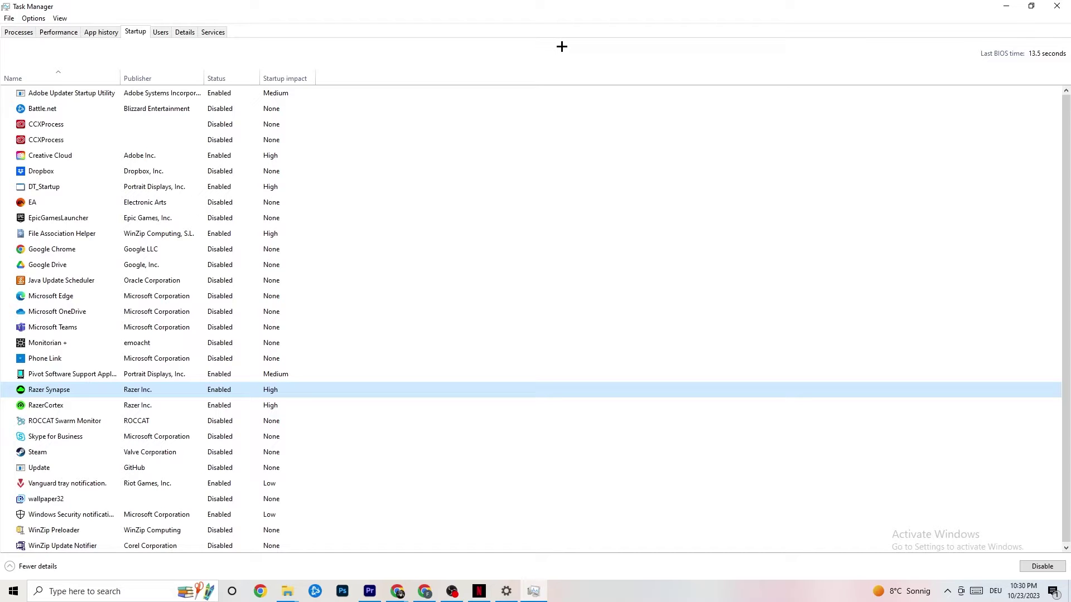
pyautogui.click(1056, 6)
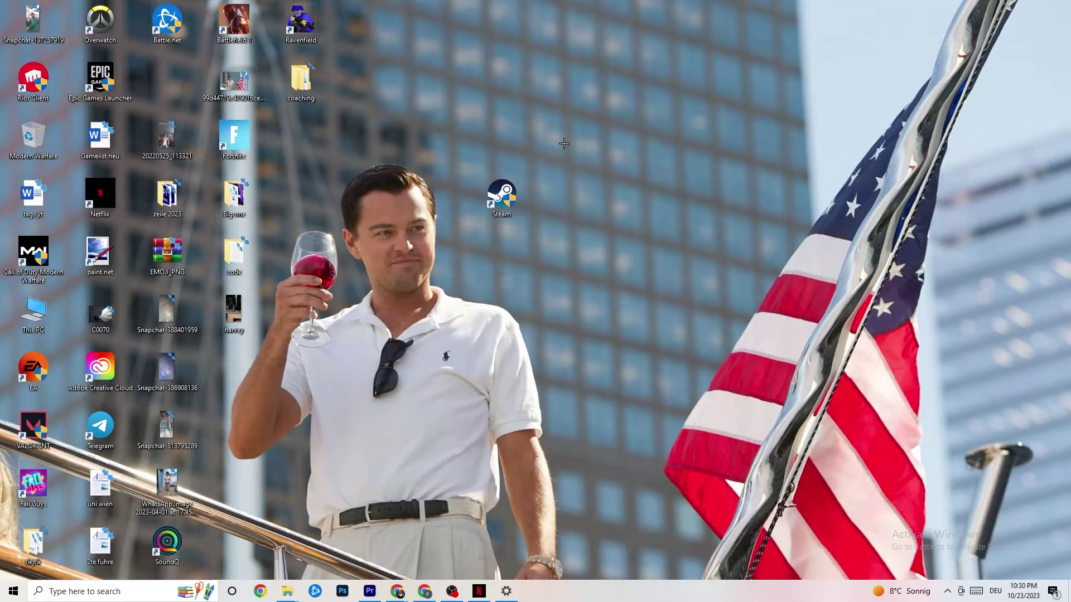
# Step: Open the Windows display settings and check the scaling choices for text, apps and other items
pyautogui.click(11, 594)
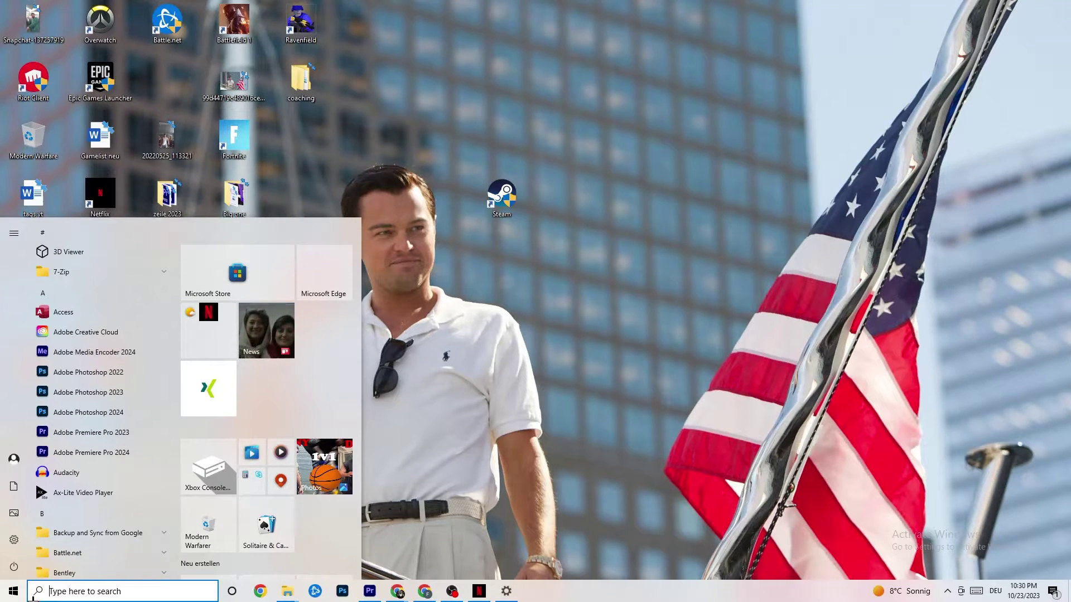
pyautogui.click(14, 540)
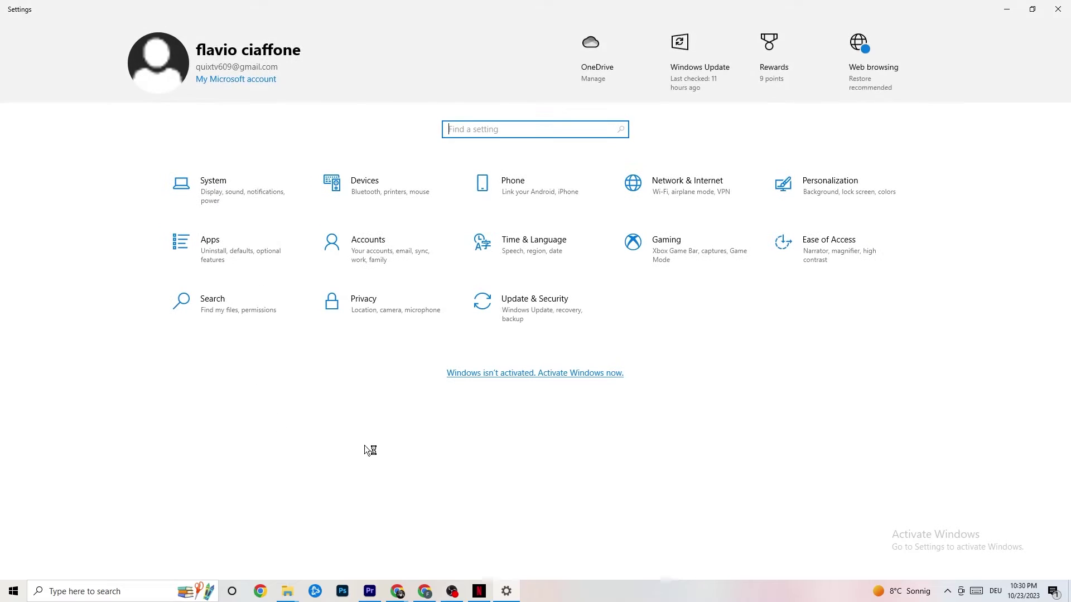
pyautogui.click(234, 188)
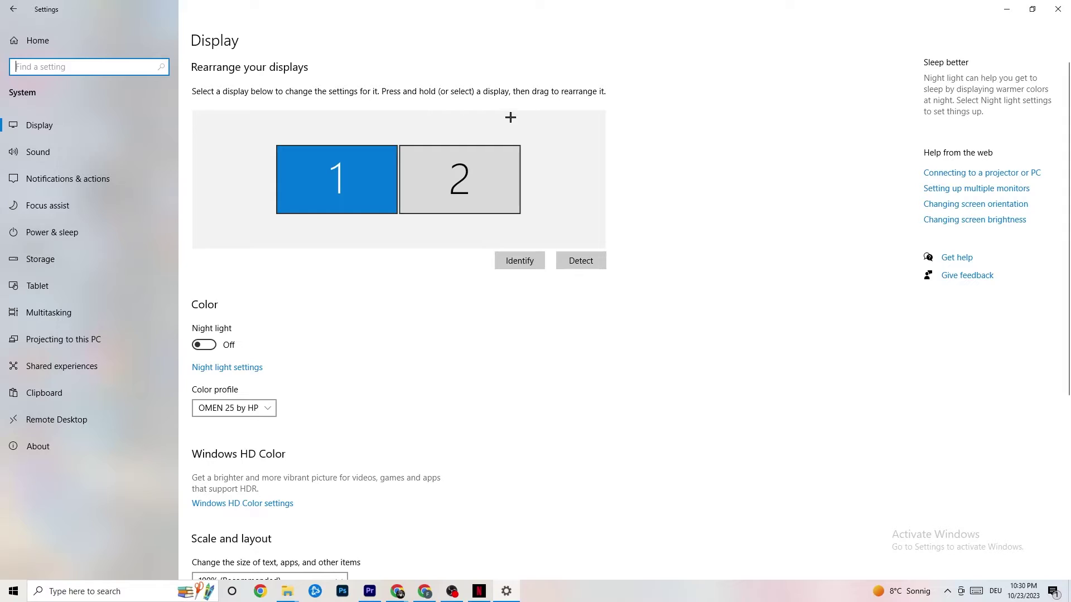
pyautogui.scroll(-5, 521, 127)
pyautogui.scroll(-1, 521, 127)
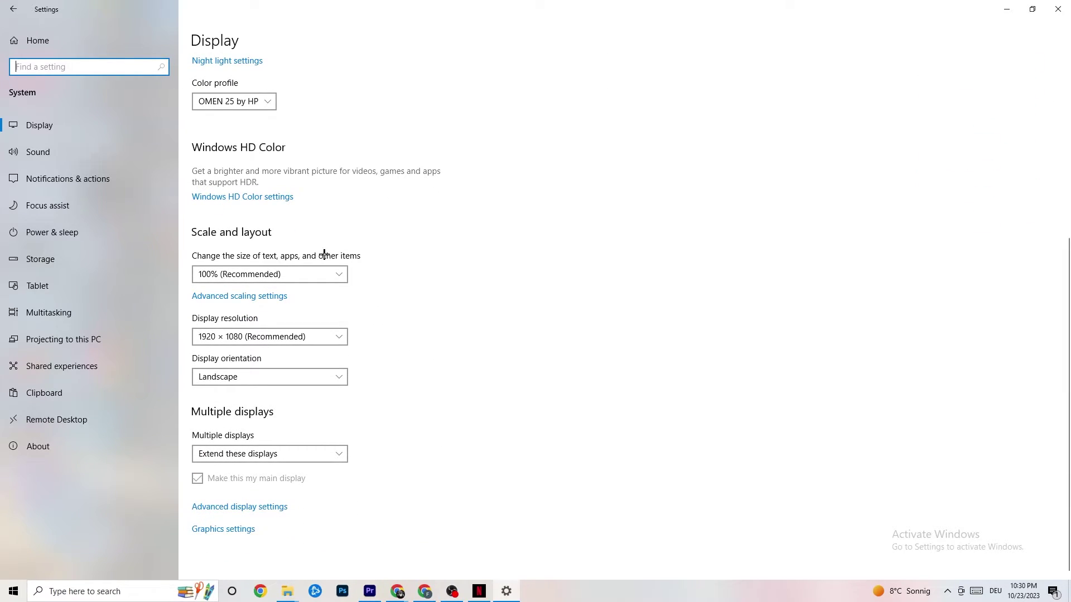
pyautogui.click(312, 272)
pyautogui.click(424, 218)
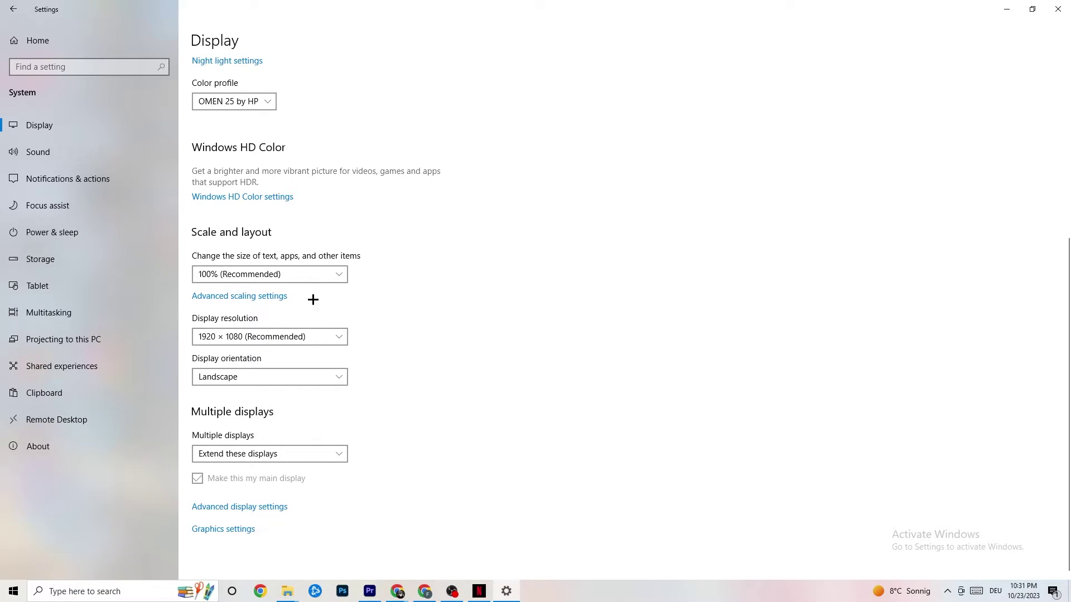
# Step: Review the available power plans in the additional power settings and close Power Options
pyautogui.click(67, 231)
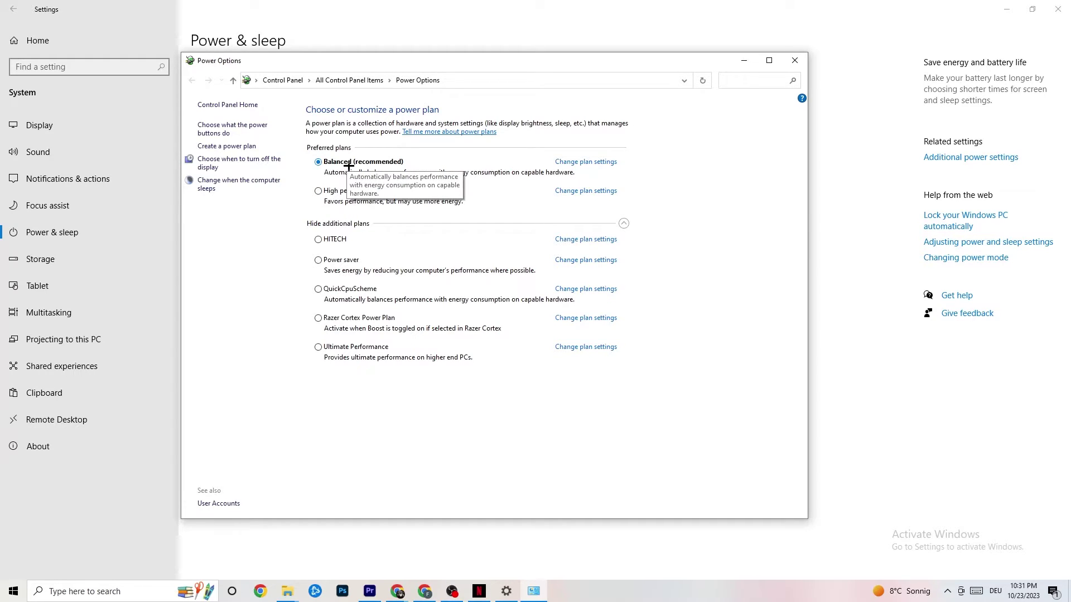
pyautogui.click(794, 61)
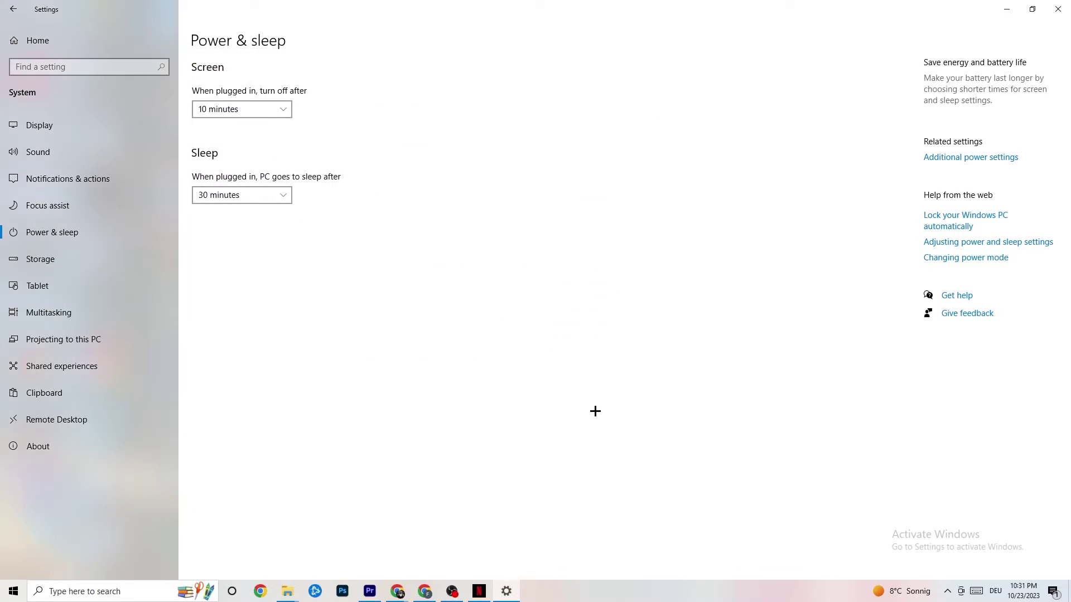
# Step: Open the Storage Sense configuration in the storage settings and review how often it can be set to run
pyautogui.click(83, 265)
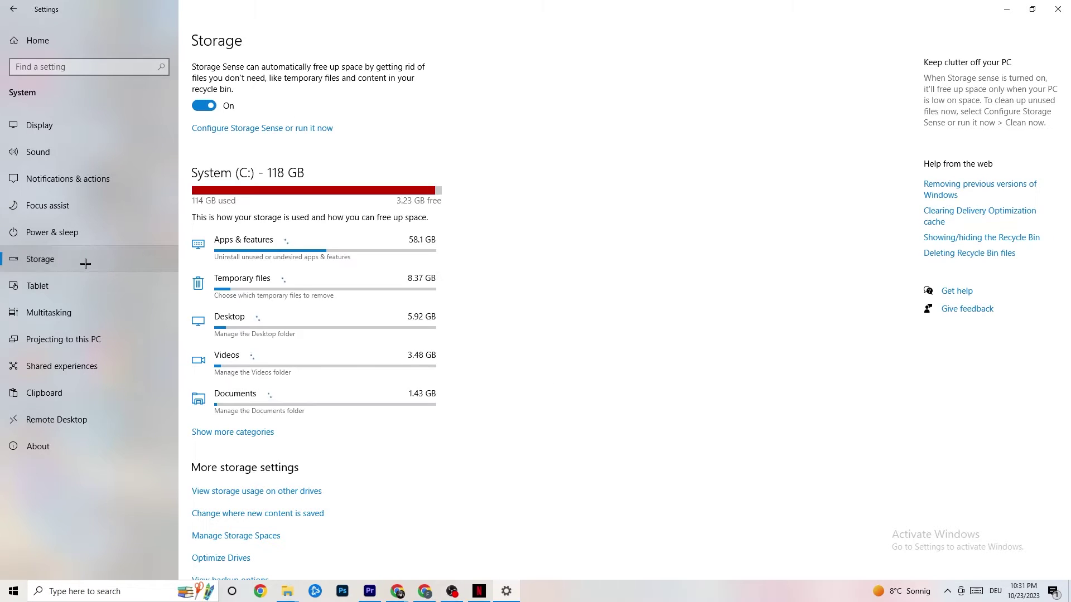
pyautogui.click(253, 133)
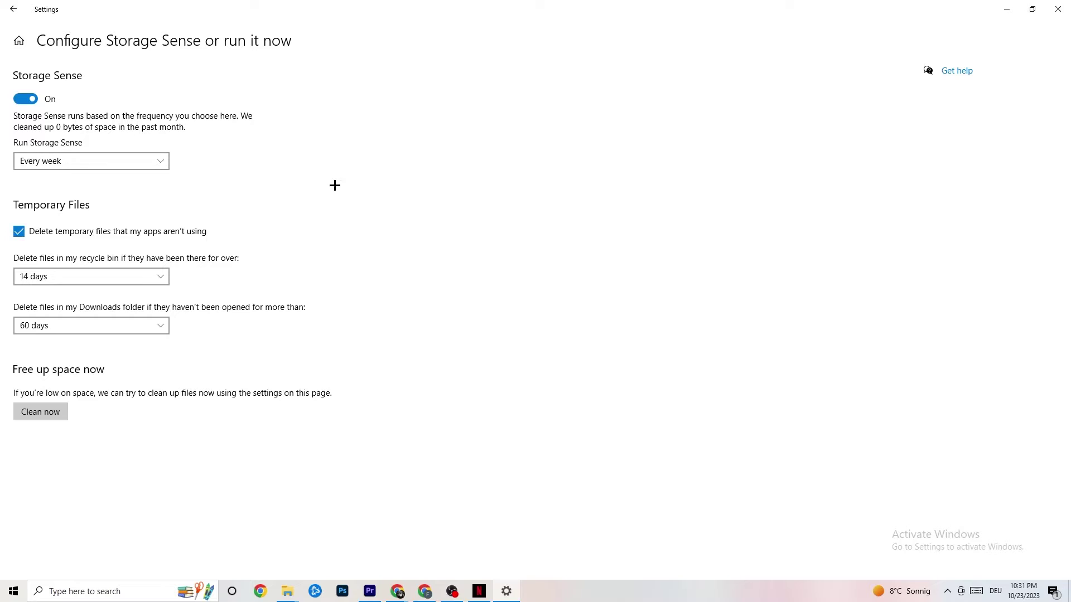
pyautogui.click(142, 163)
pyautogui.click(119, 161)
pyautogui.click(91, 162)
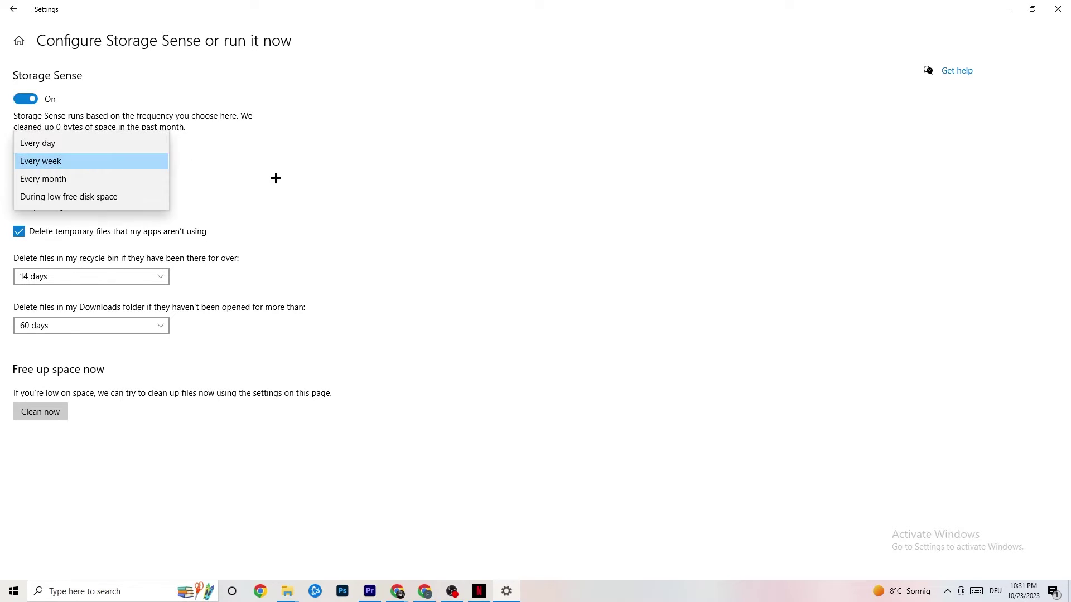
pyautogui.click(275, 177)
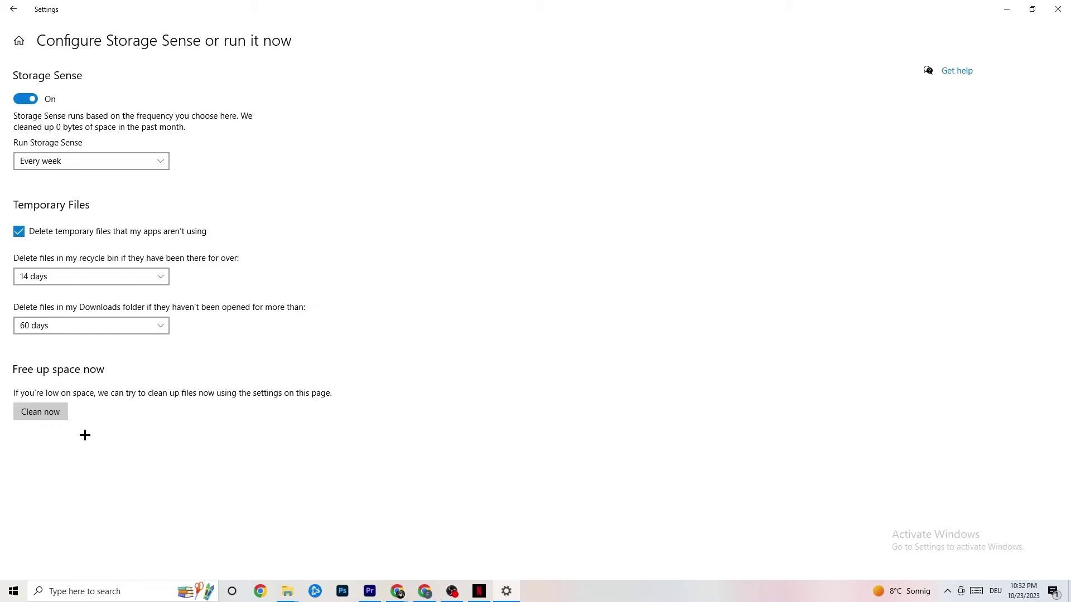
# Step: Open the Gaming settings and review the Captures recording options and the Game Mode setting
pyautogui.click(13, 8)
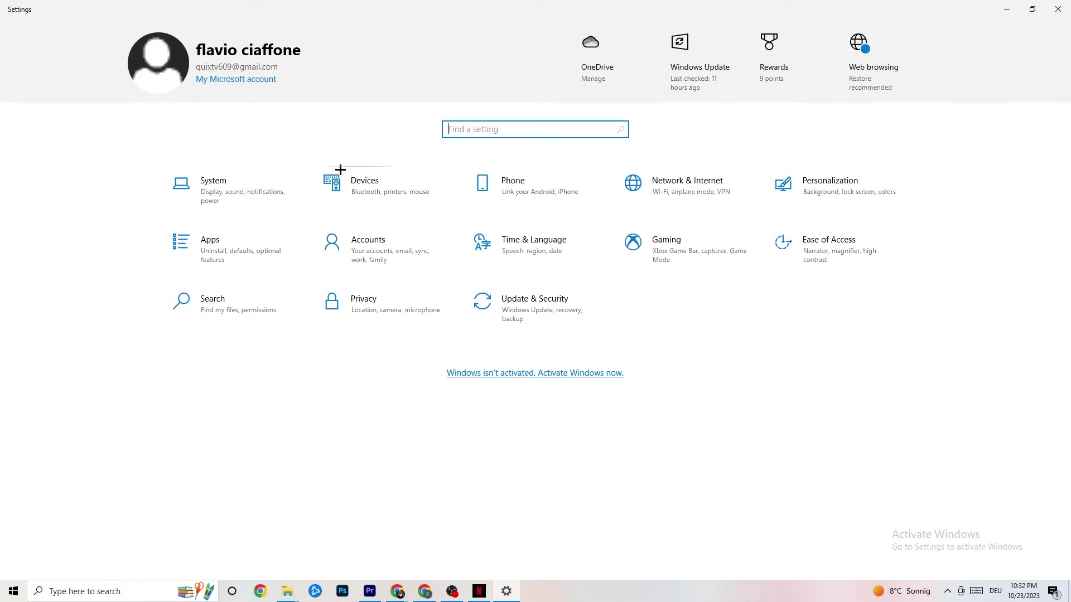
pyautogui.click(713, 255)
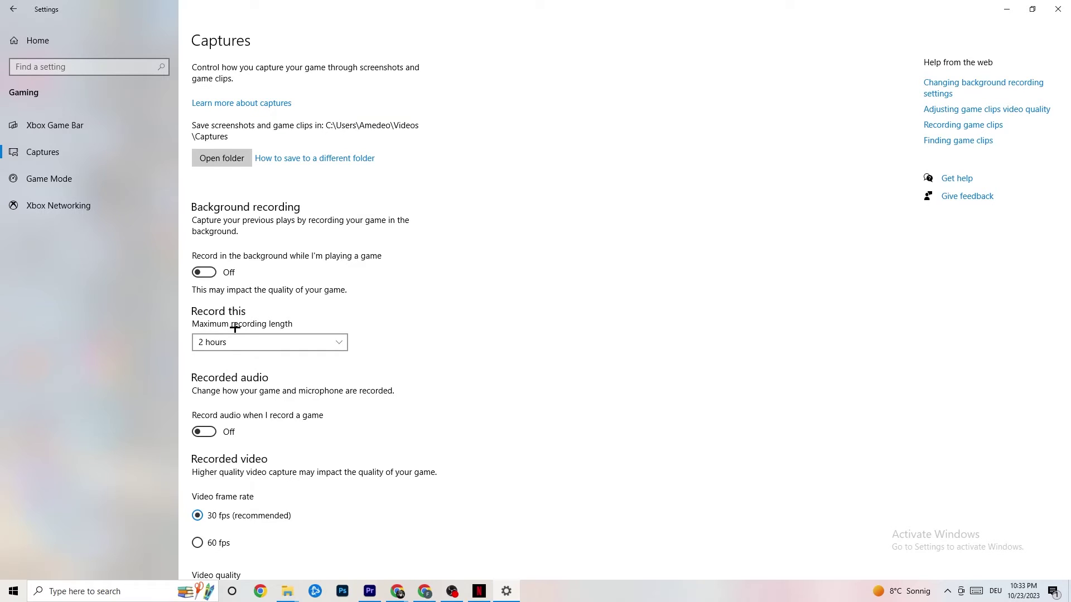
pyautogui.click(97, 179)
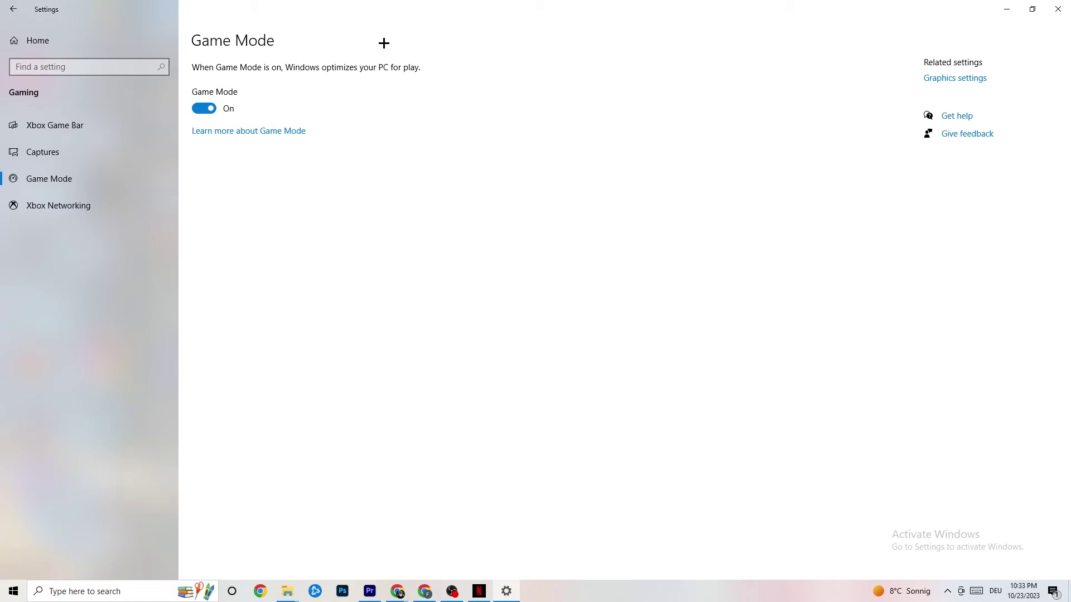
# Step: Review the Troubleshoot and Windows Update pages in the Update & Security settings, and close Settings
pyautogui.click(40, 40)
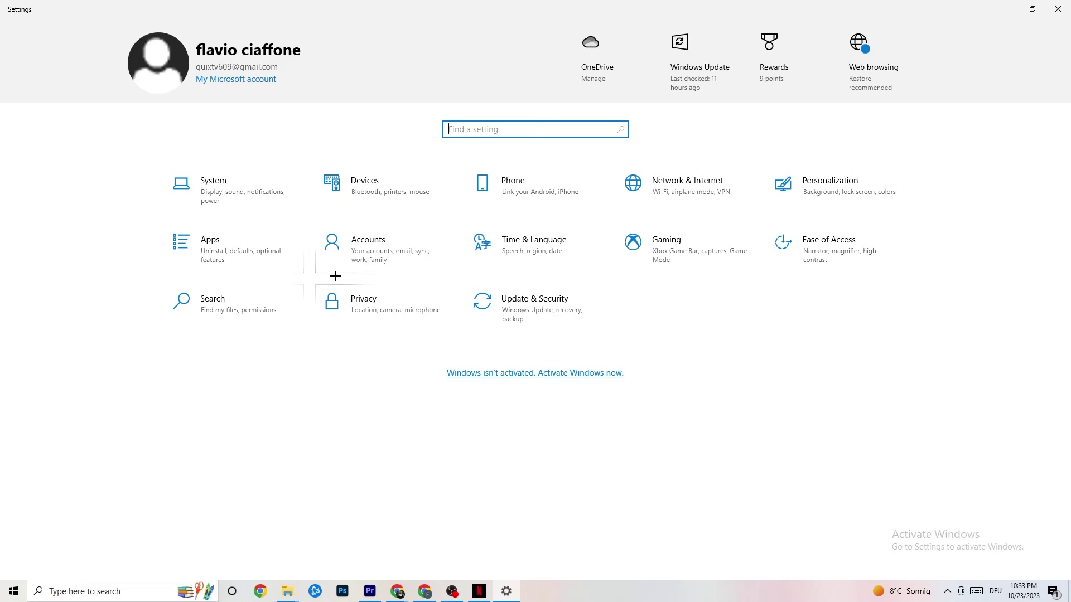
pyautogui.click(562, 320)
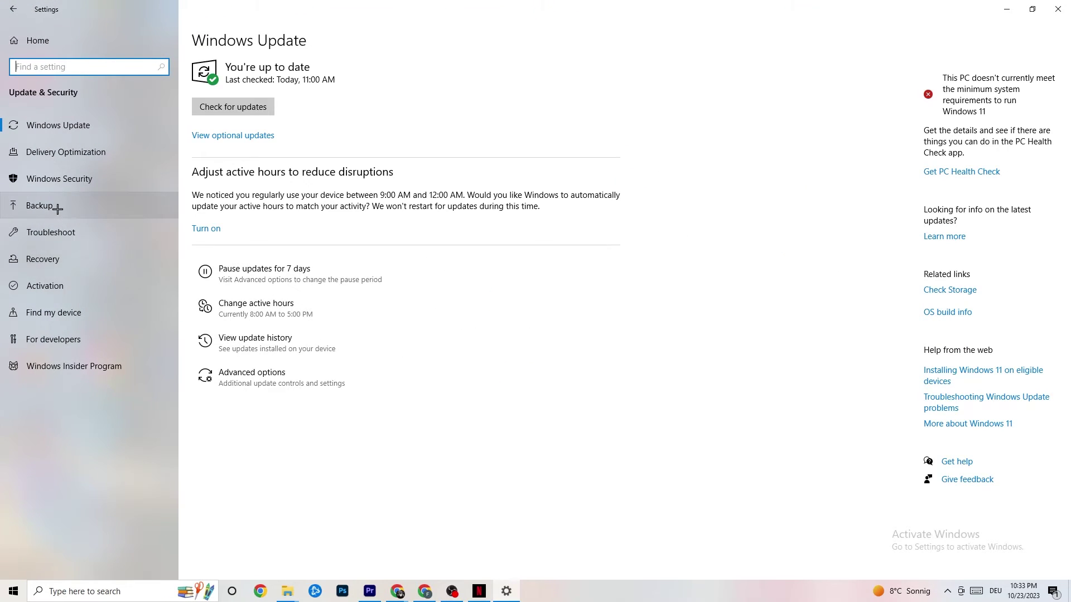
pyautogui.click(62, 230)
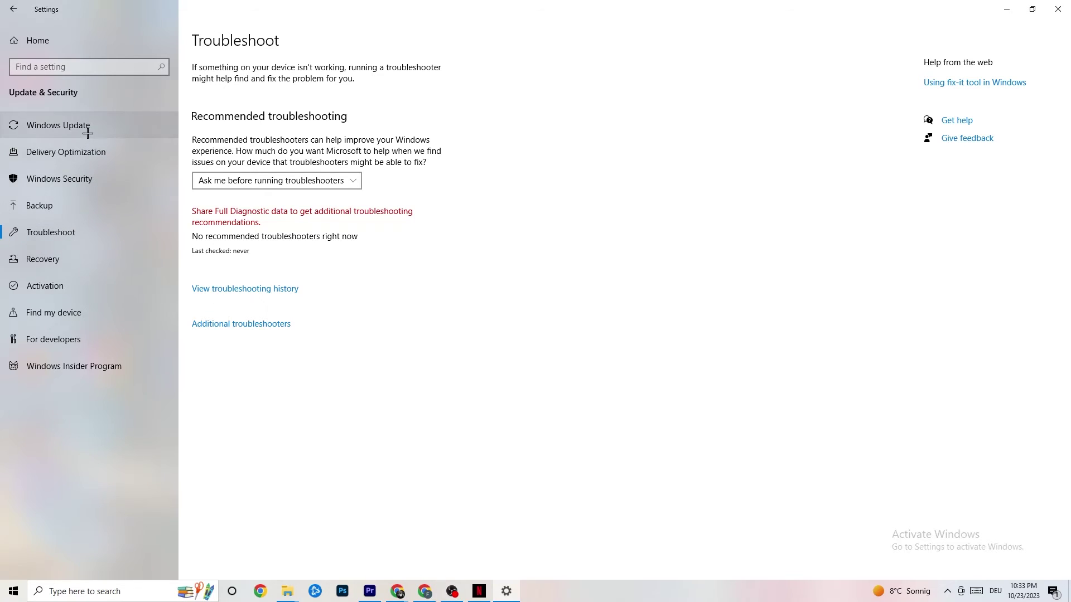
pyautogui.click(35, 125)
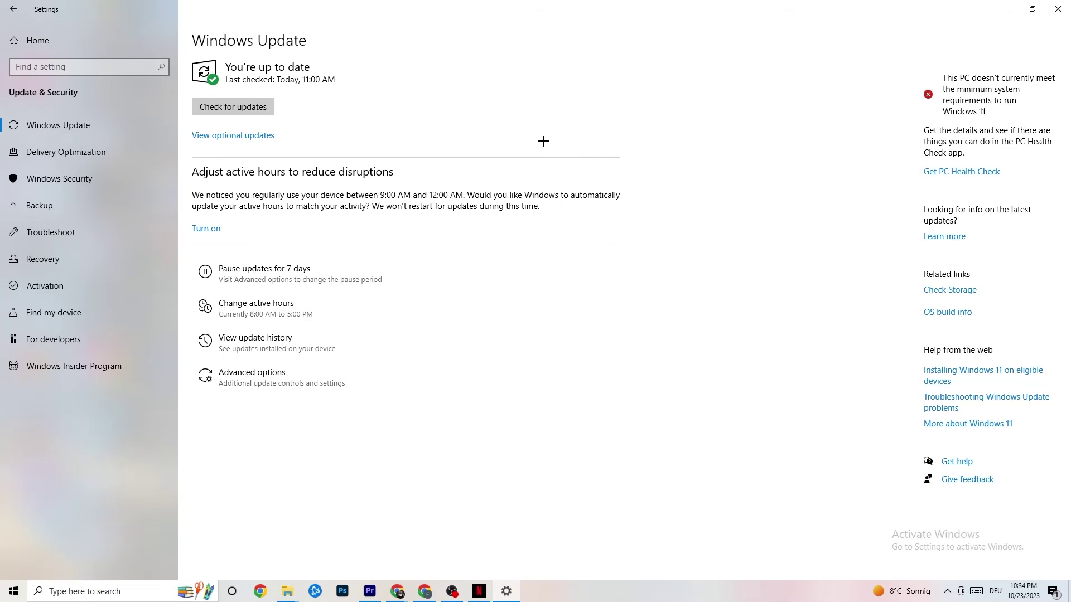
pyautogui.click(1046, 12)
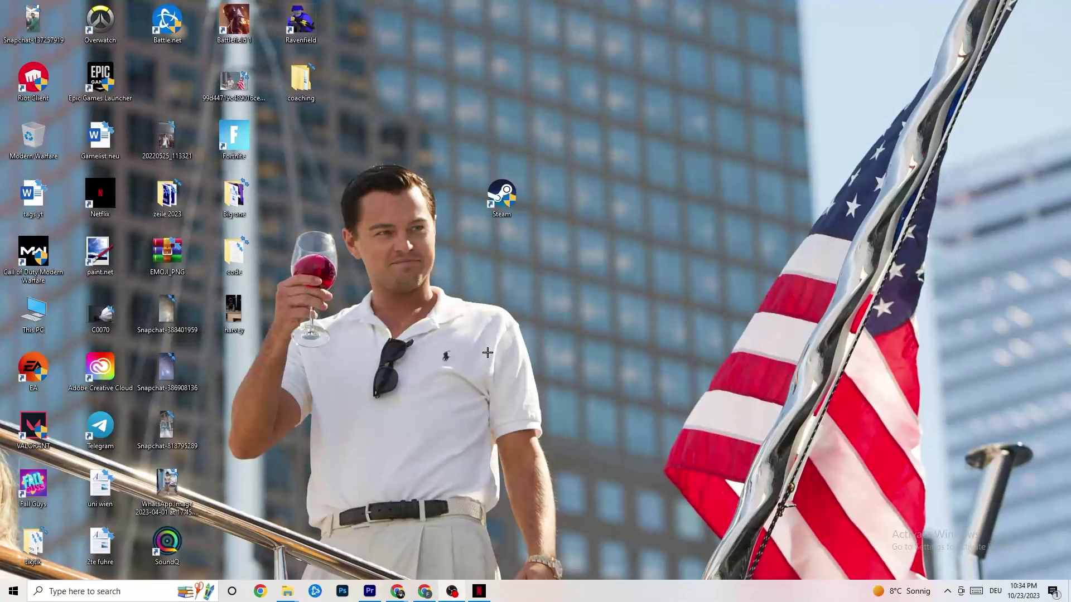